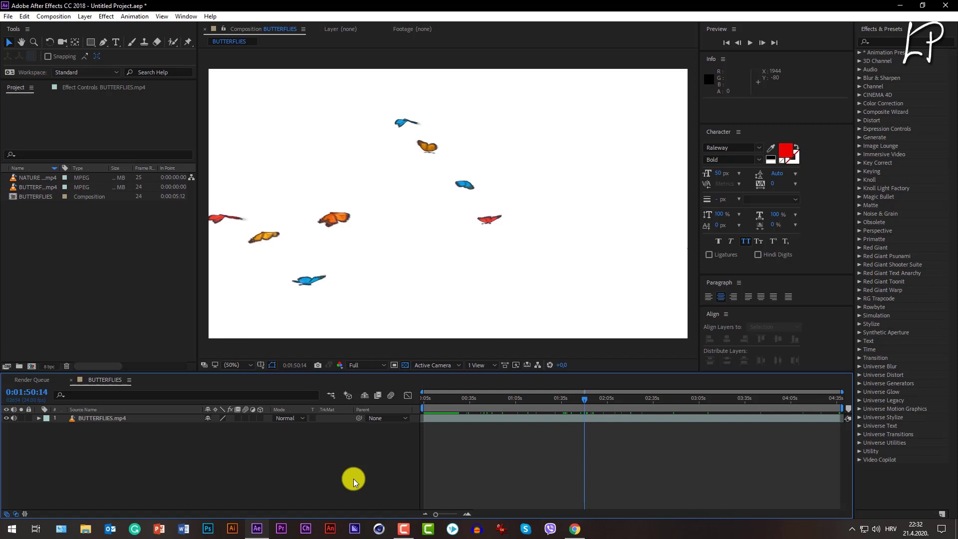
Find the Luma Key effect with the search term "luma" and apply it to the BUTTERFLIES.mp4 layer
click(100, 419)
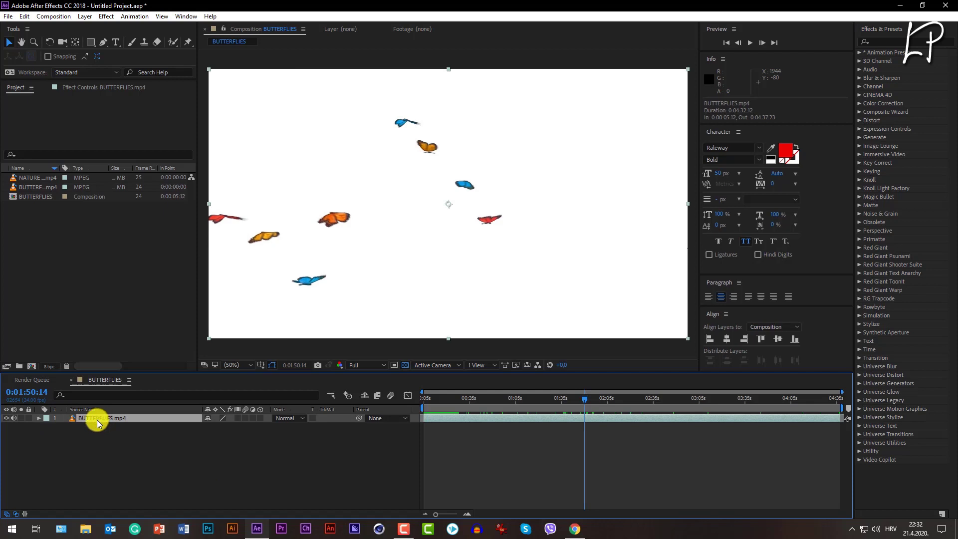
click(884, 41)
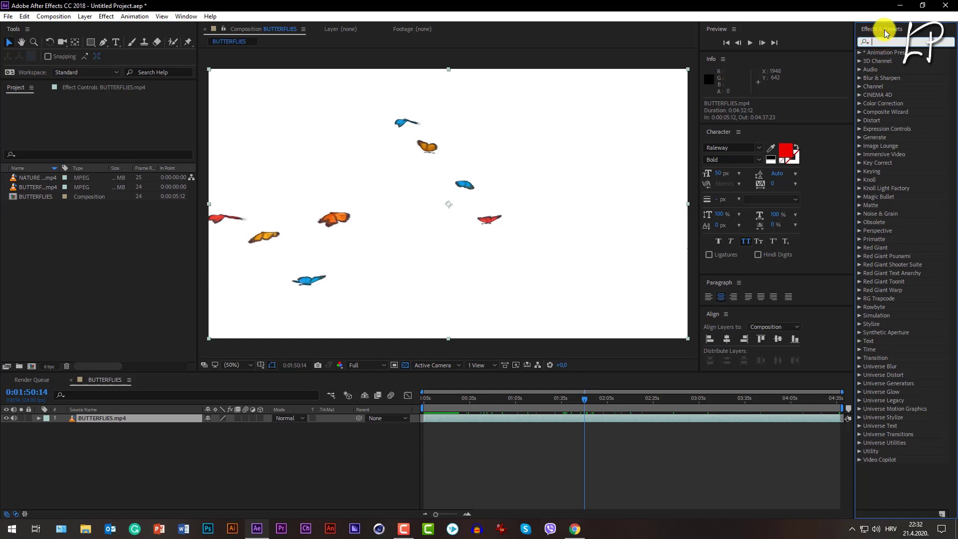
text(luma)
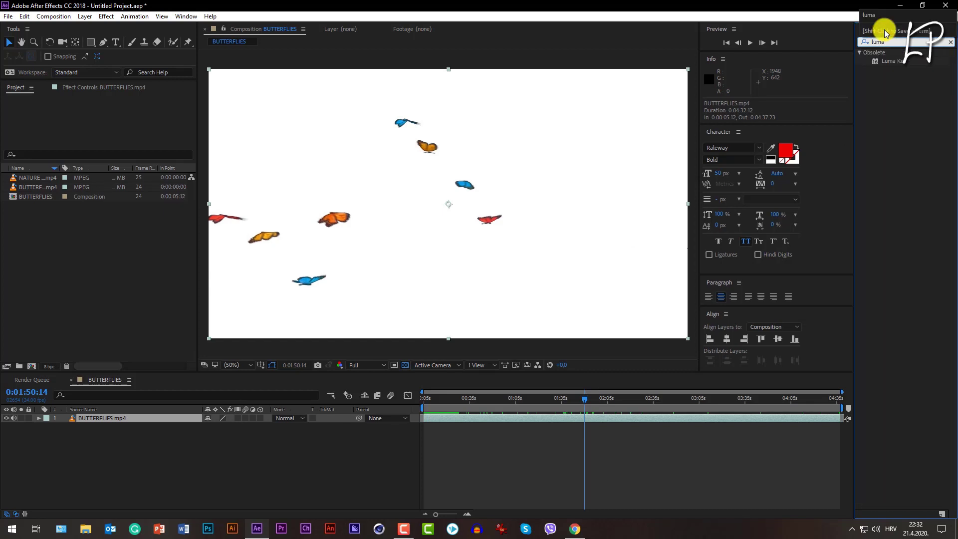
drag(891, 60, 116, 422)
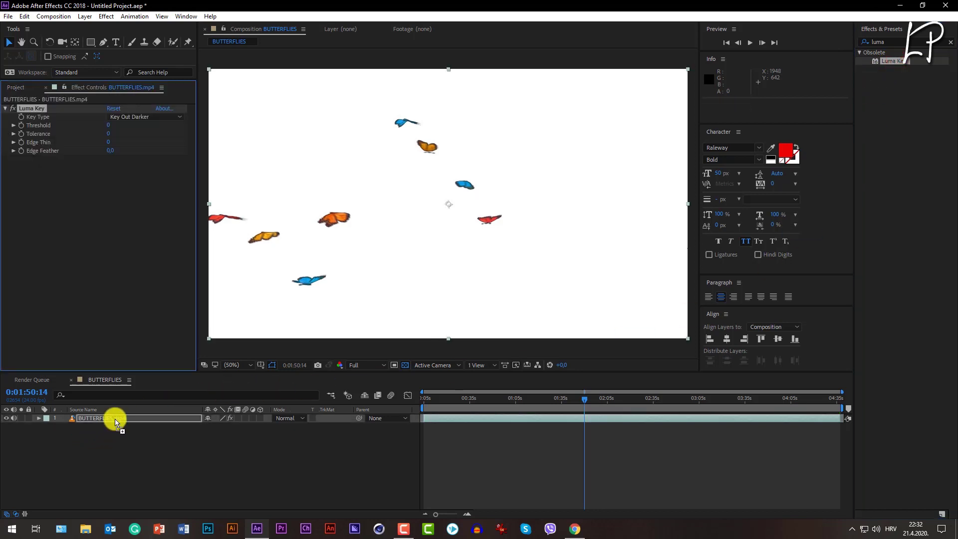
Set the Luma Key's key type to Key Out Brighter and its threshold to 200, checking the keying on another frame
click(148, 117)
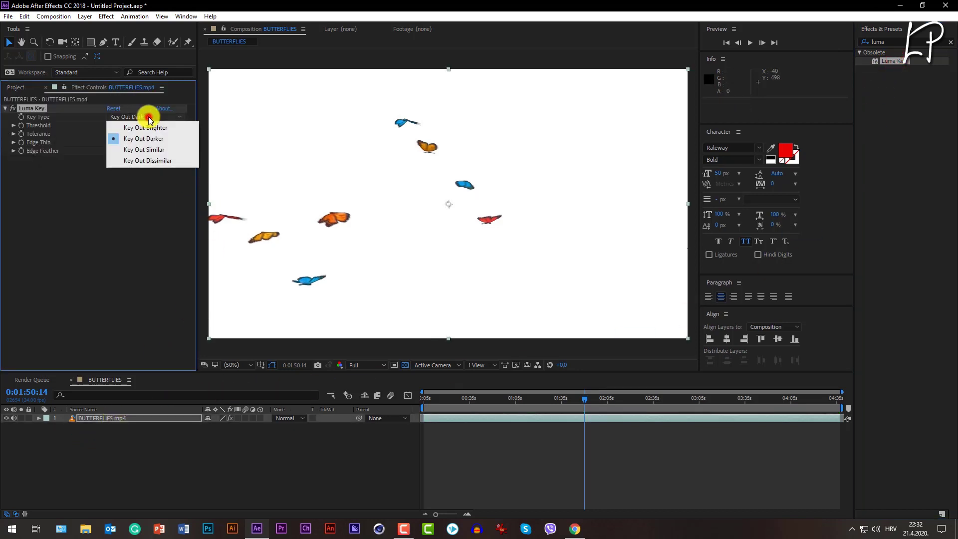
click(156, 128)
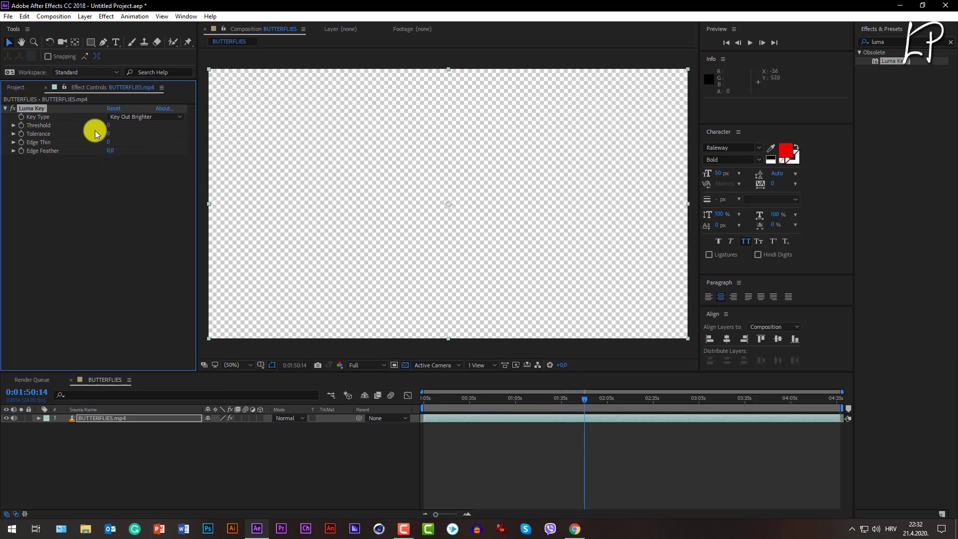
click(110, 126)
text(200)
key(Return)
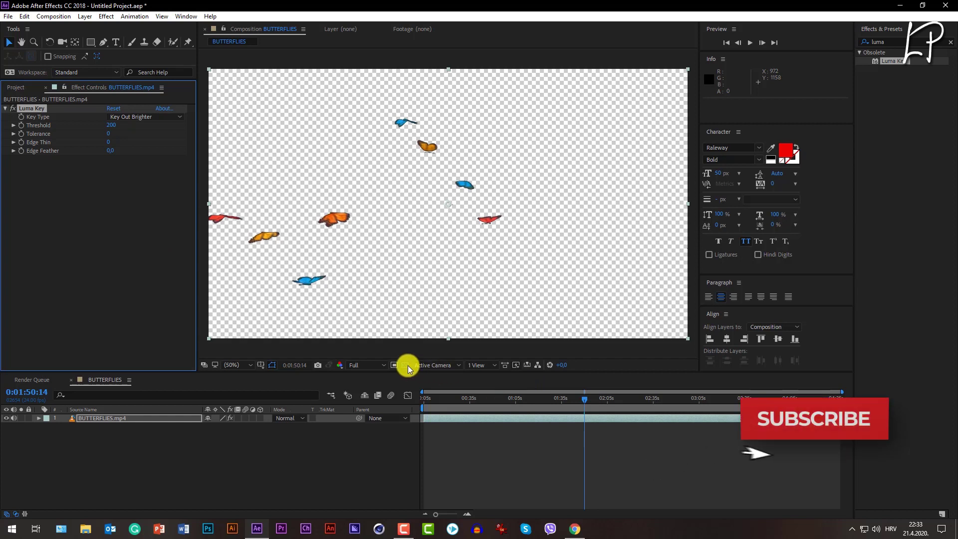
drag(537, 409, 513, 411)
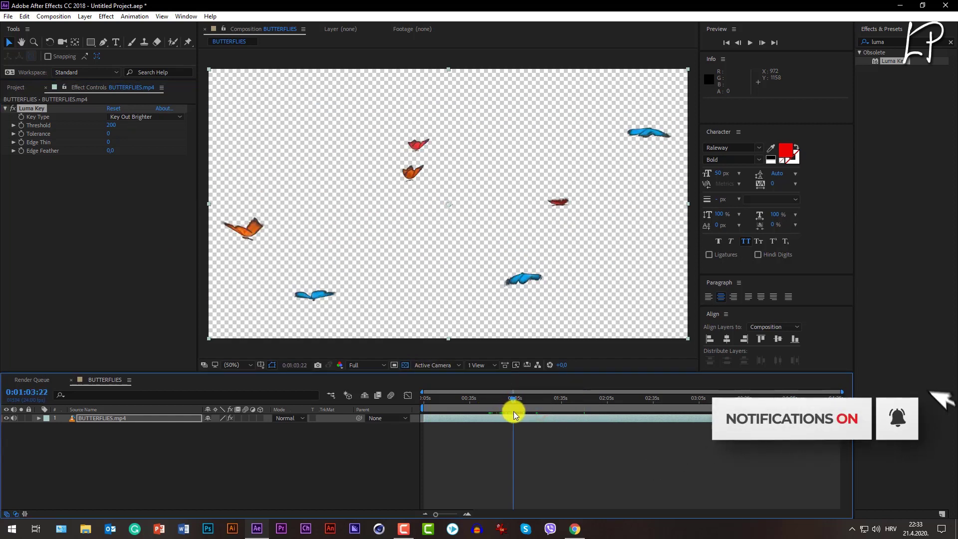
Create a black (000000) solid layer and place it beneath the BUTTERFLIES.mp4 layer to check the keyed edges
right_click(239, 463)
mouse_move(297, 353)
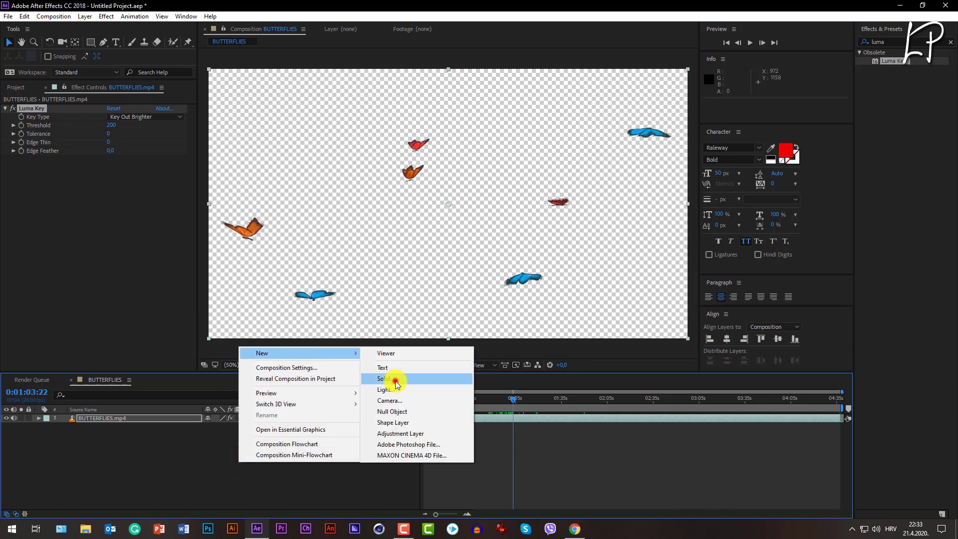
click(386, 378)
click(502, 325)
click(247, 256)
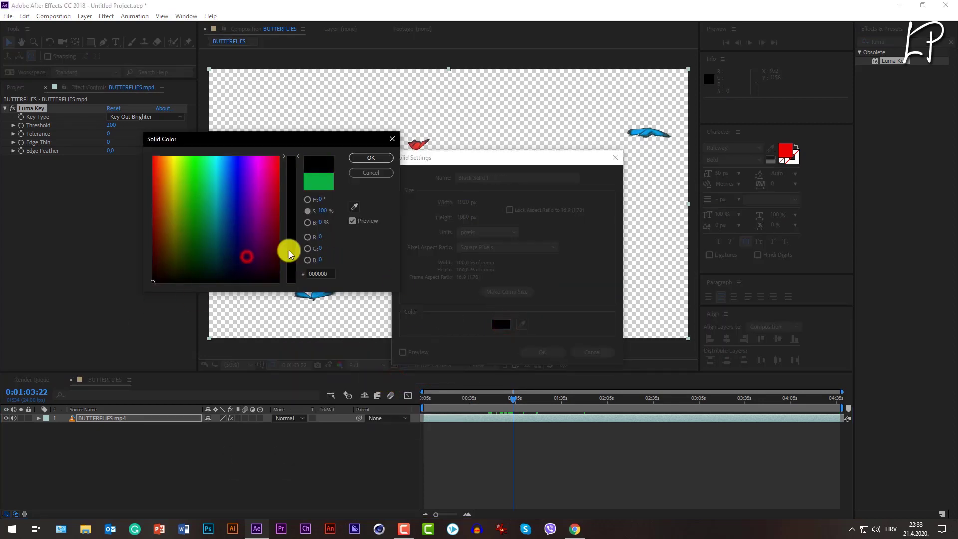
click(385, 157)
click(530, 348)
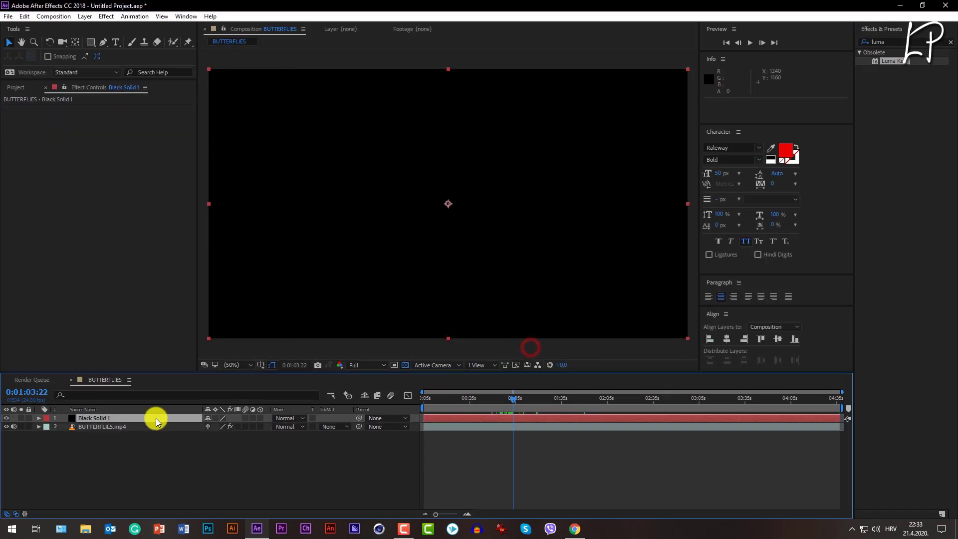
drag(155, 418, 167, 458)
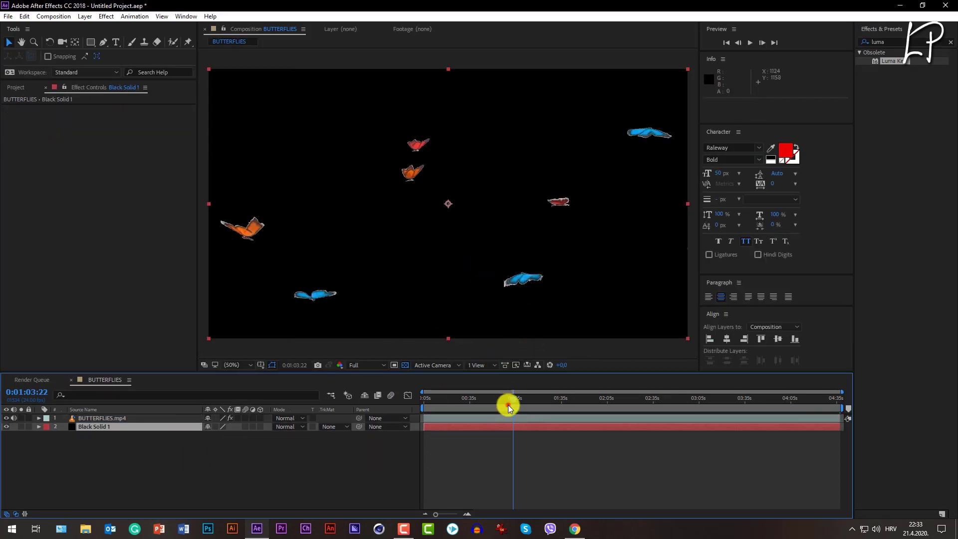
mouse_move(508, 406)
mouse_down()
mouse_move(526, 406)
mouse_move(518, 409)
mouse_up()
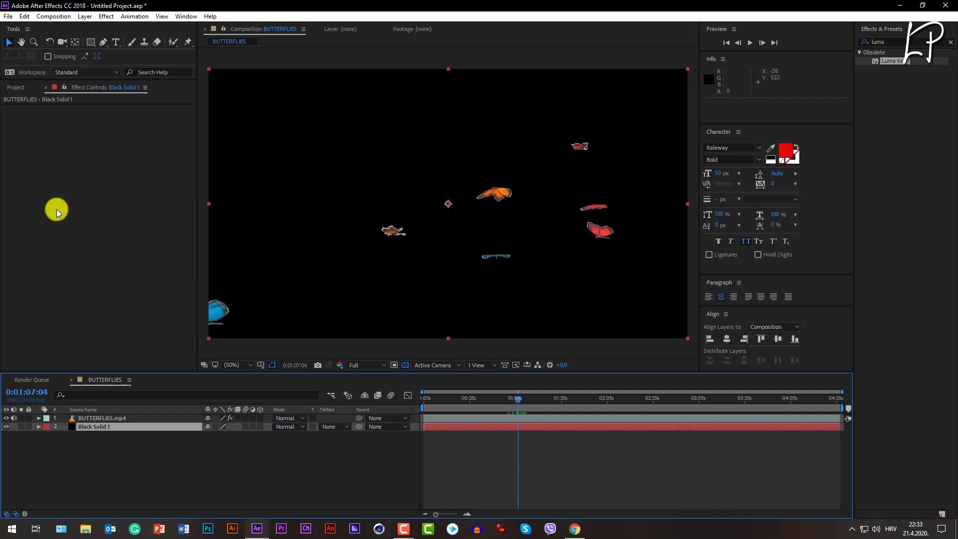
Try a higher Luma Key threshold on the BUTTERFLIES.mp4 layer
click(114, 417)
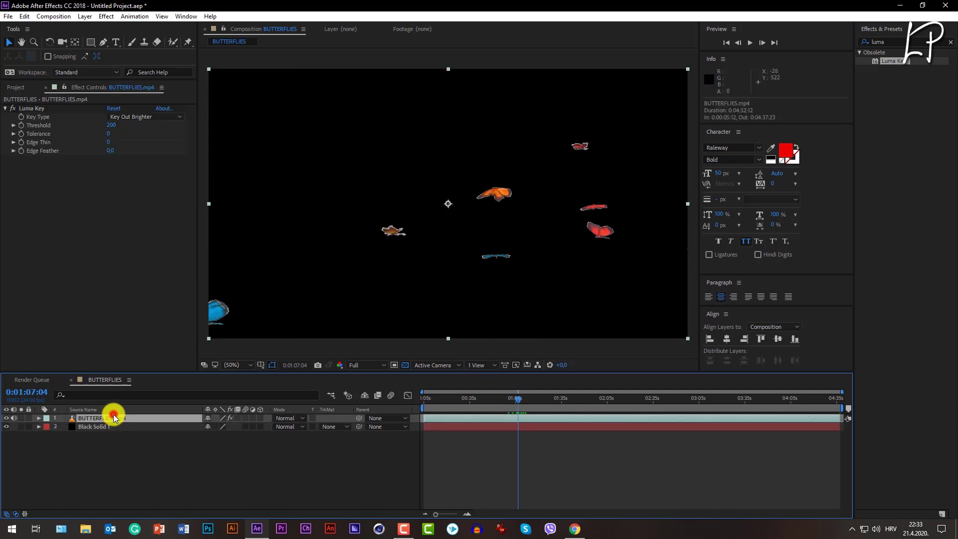
click(111, 126)
text(23)
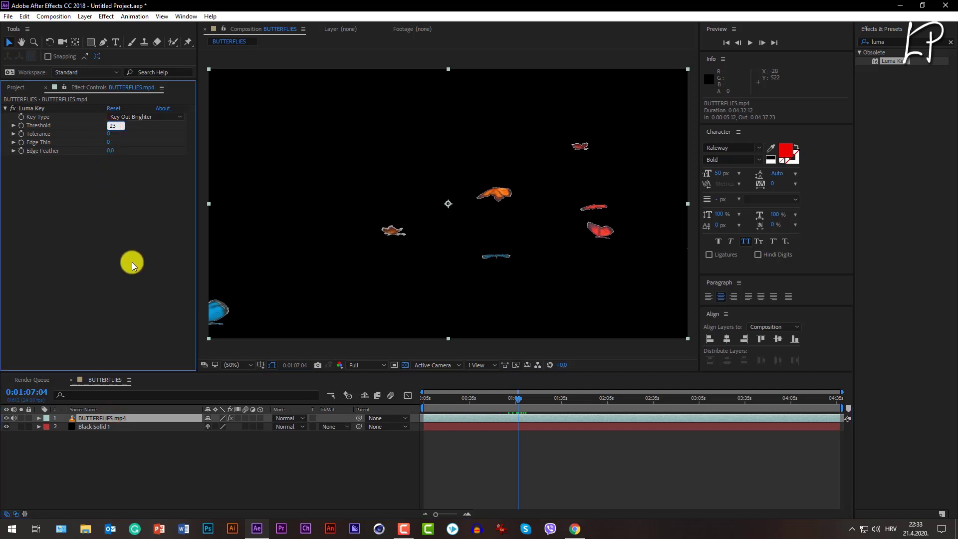
key(Return)
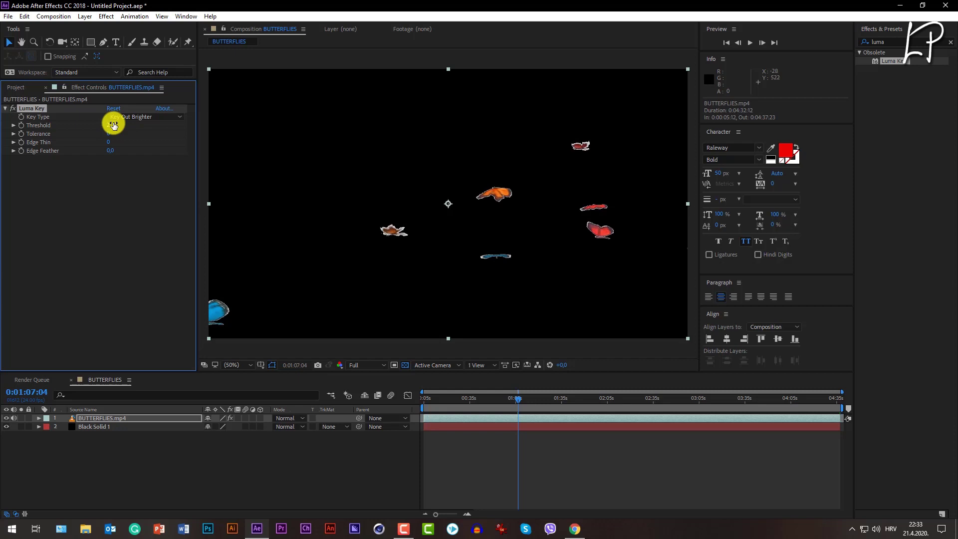
Set the butterflies' Luma Key threshold to 180 and check the edges on another frame
click(114, 126)
text(180)
key(Return)
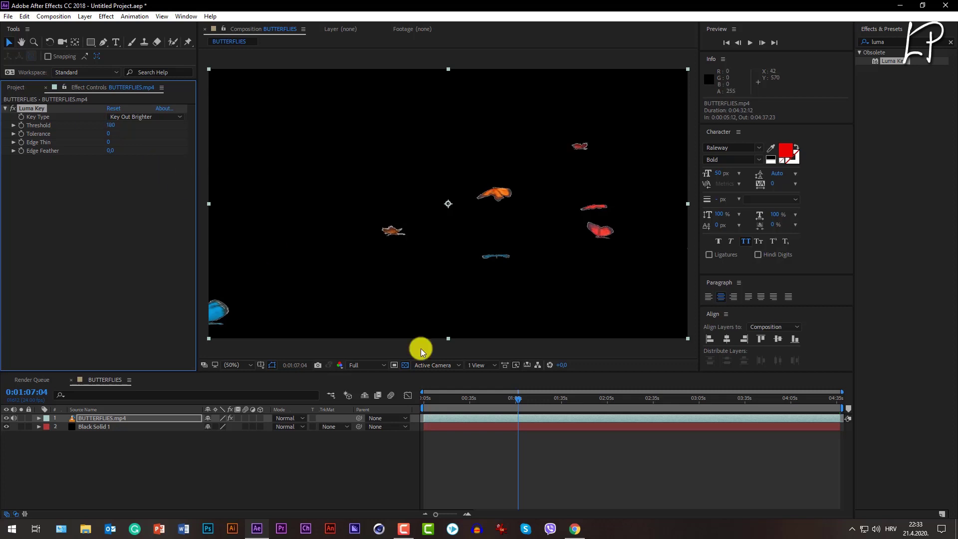
drag(496, 405, 508, 406)
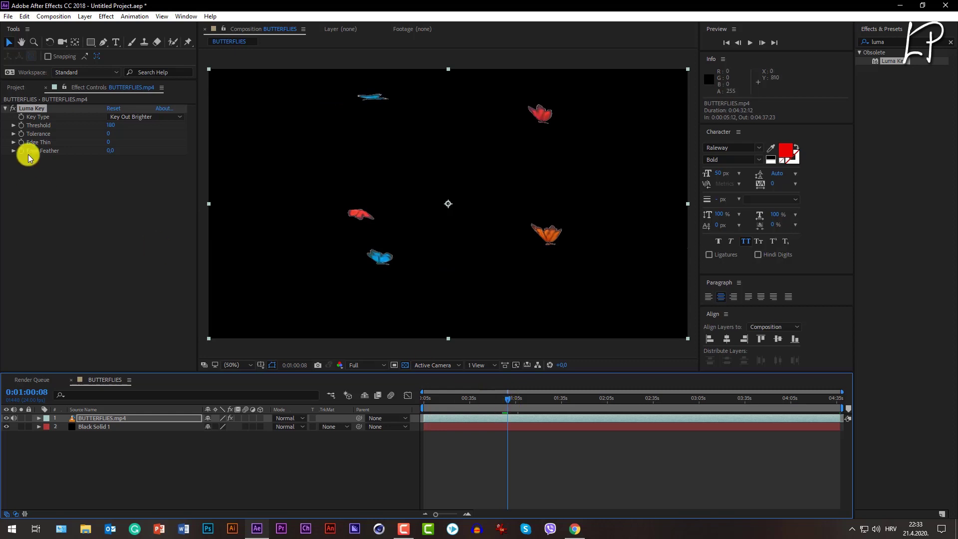
Refine the Luma Key's edges with Edge Thin set to 1 and Edge Feather set to 2
click(109, 142)
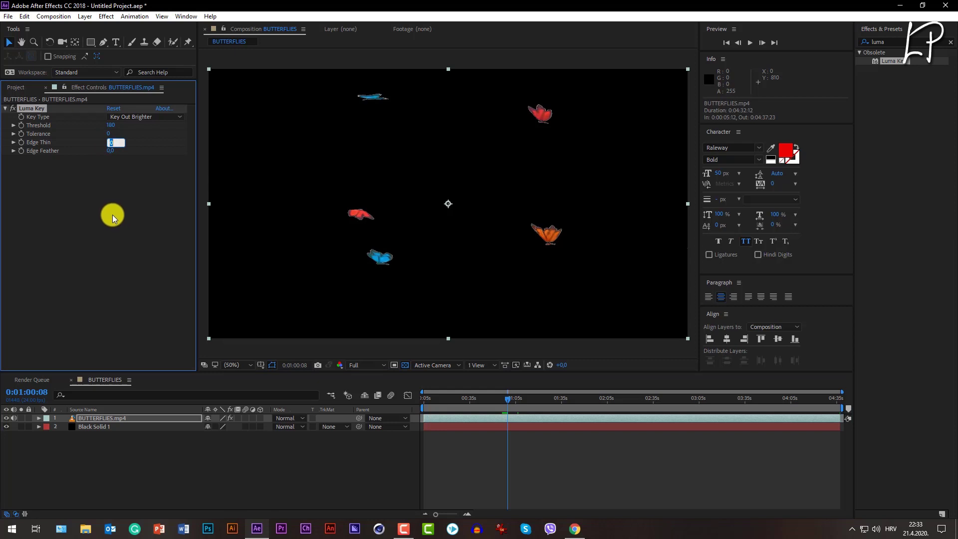
text(1)
key(Return)
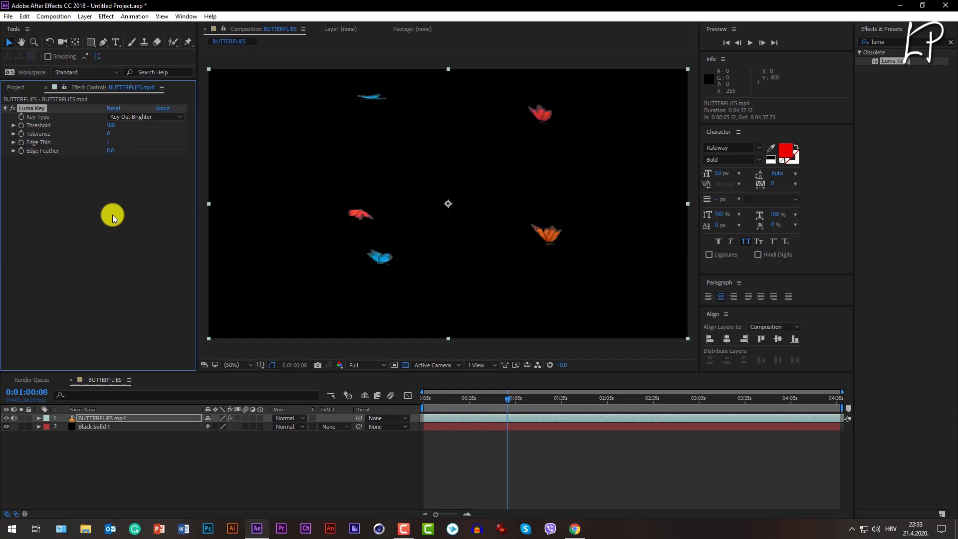
click(110, 151)
text(2)
key(Return)
Hide the black solid layer and add NATURE PLANT VIDEO.mp4 to the composition as the lowest layer
click(7, 426)
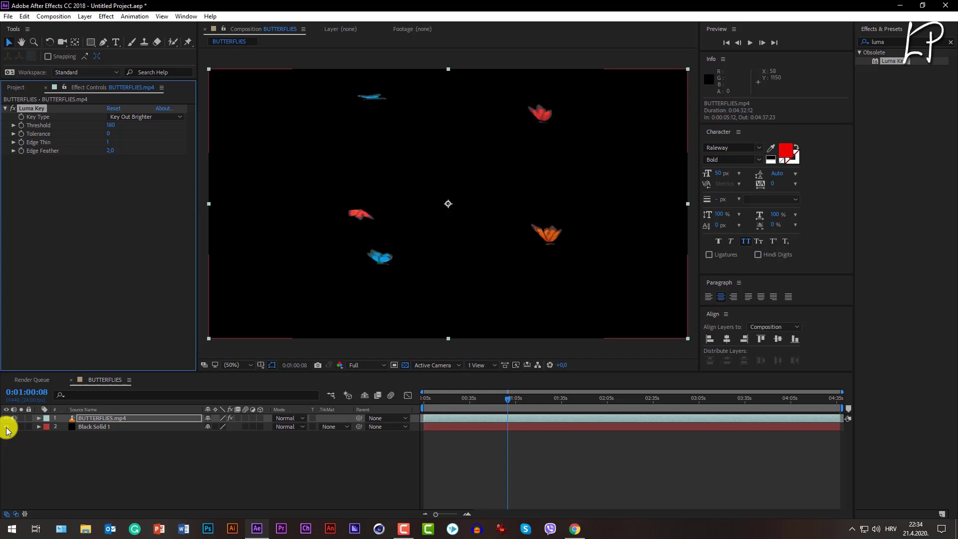
click(6, 426)
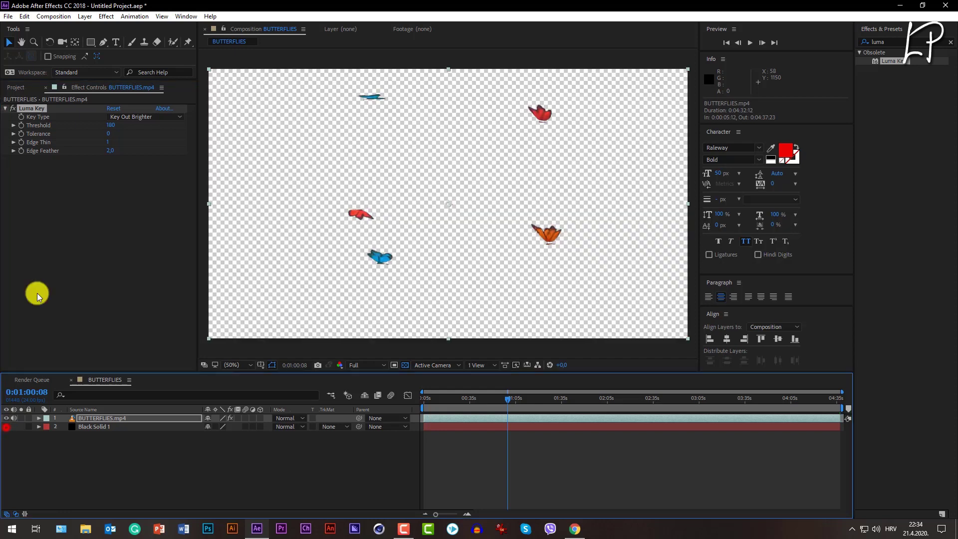
click(16, 88)
drag(45, 188, 99, 475)
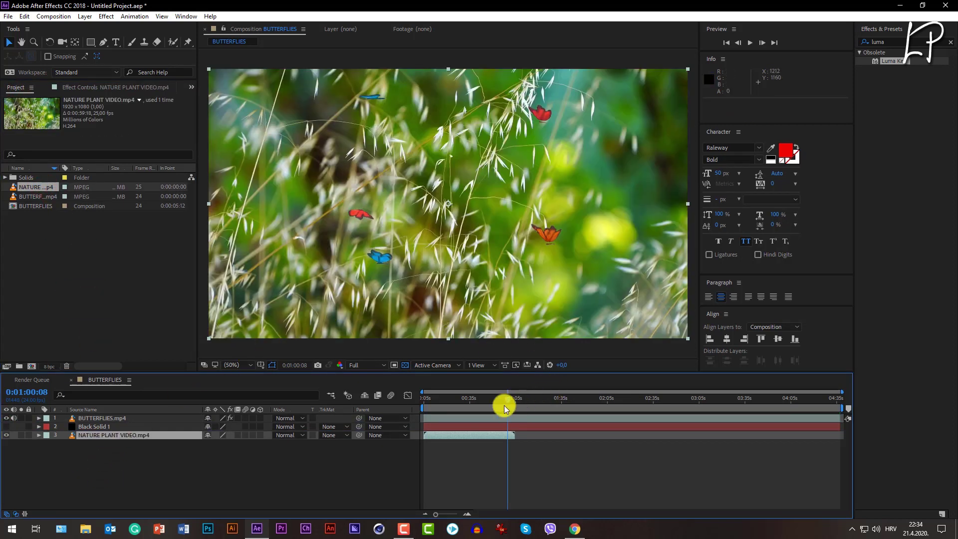
drag(504, 405, 489, 412)
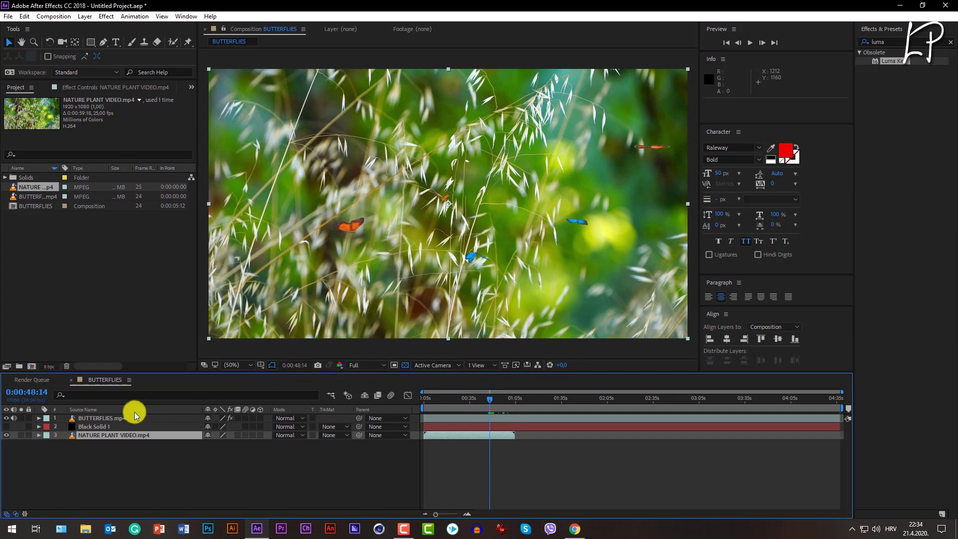
Apply the Auto Color correction effect to the BUTTERFLIES.mp4 layer
click(119, 418)
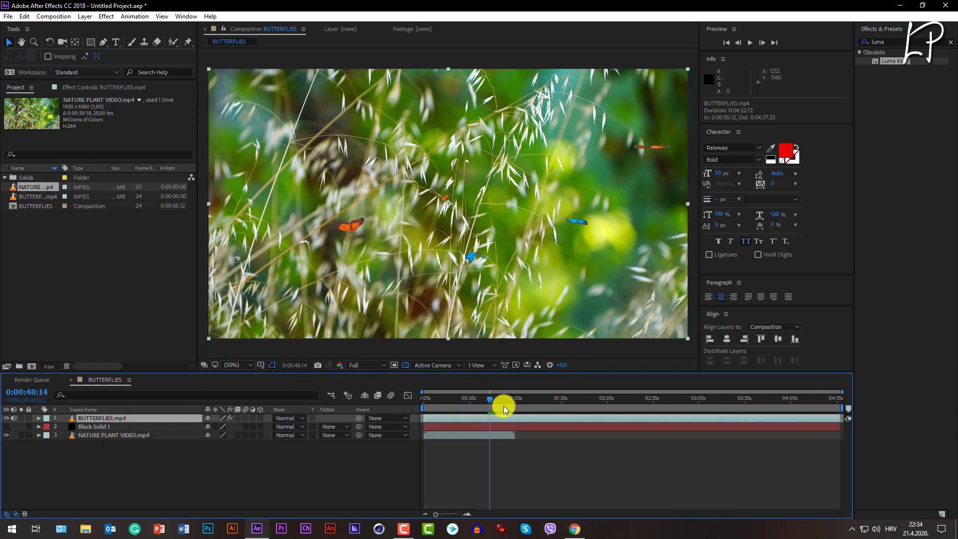
click(79, 89)
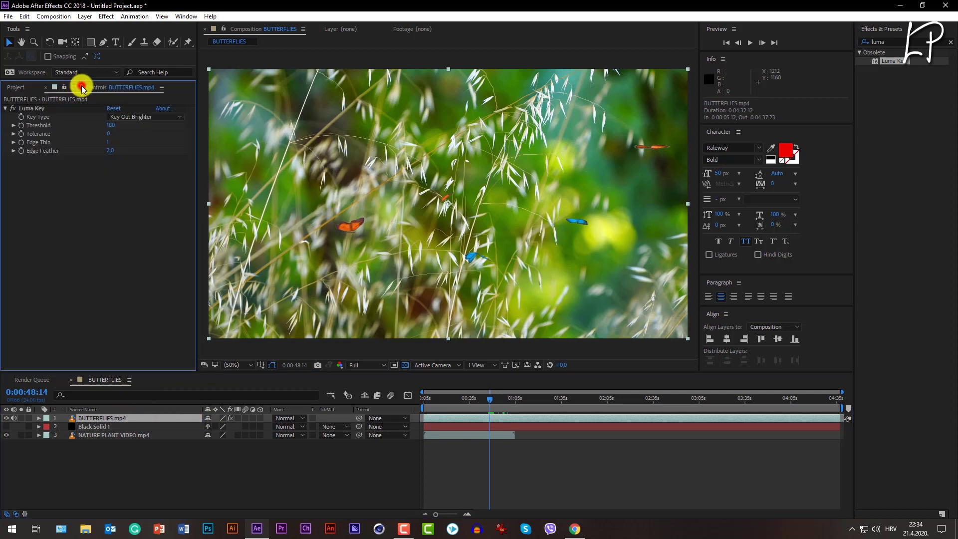
click(105, 17)
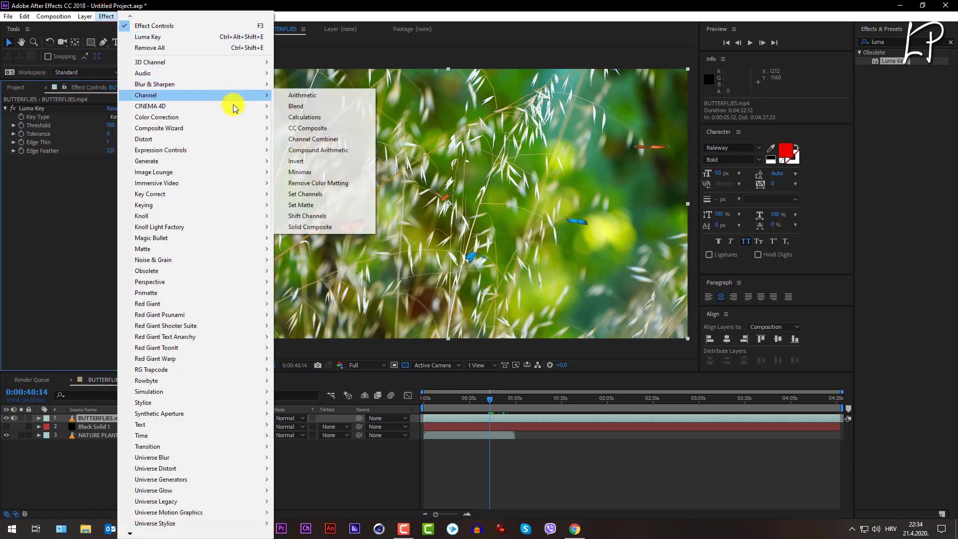
mouse_move(241, 120)
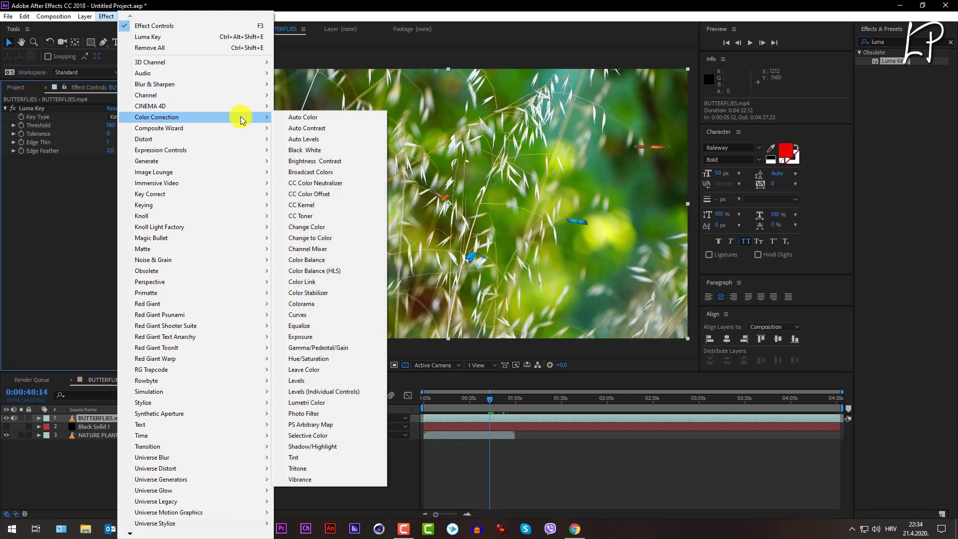
click(296, 119)
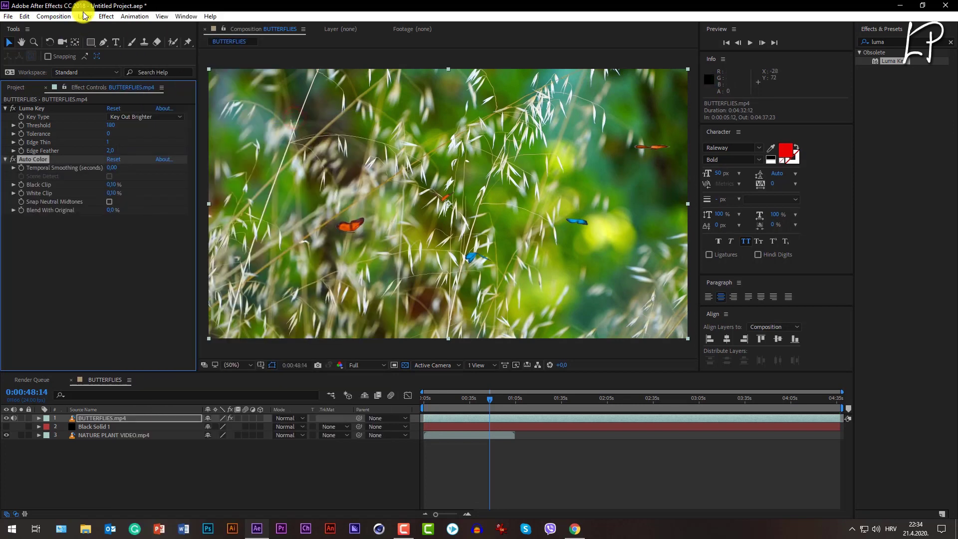
Add the Auto Contrast and Auto Levels effects to the butterflies layer and check the composite on another frame
click(108, 17)
mouse_move(250, 117)
click(302, 124)
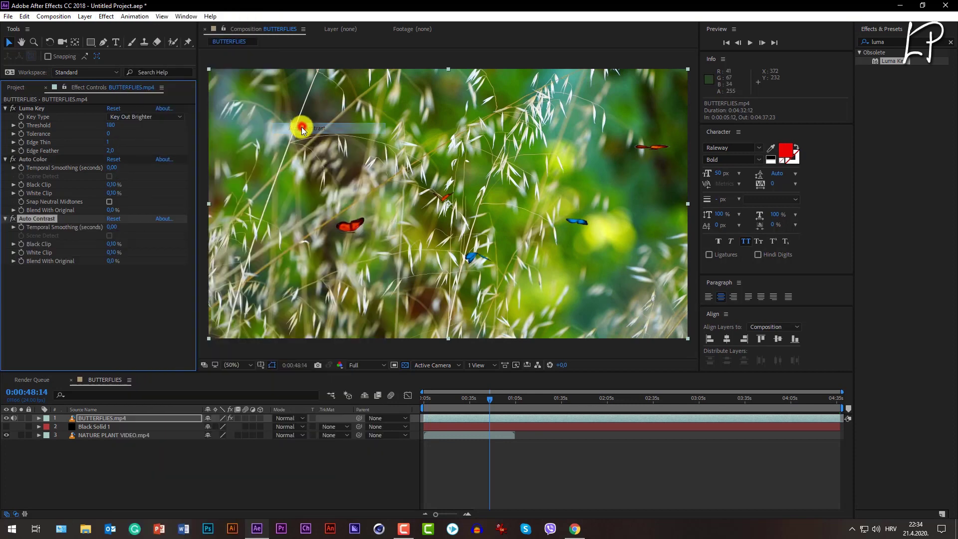
click(105, 16)
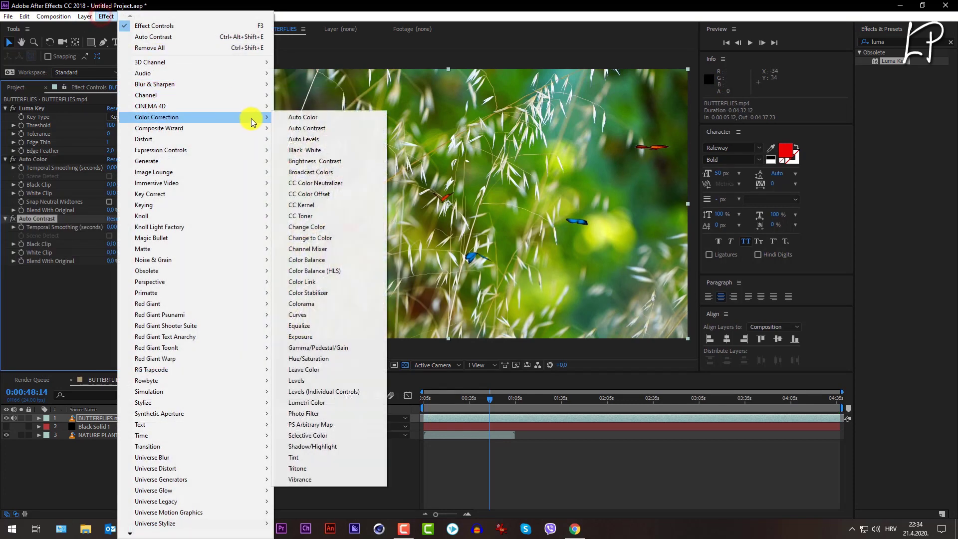
click(314, 139)
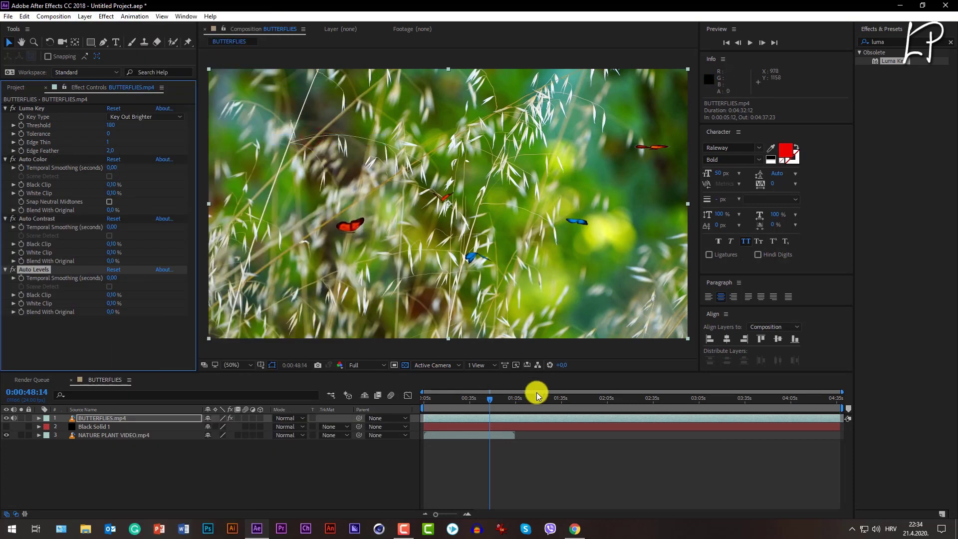
drag(475, 400, 466, 407)
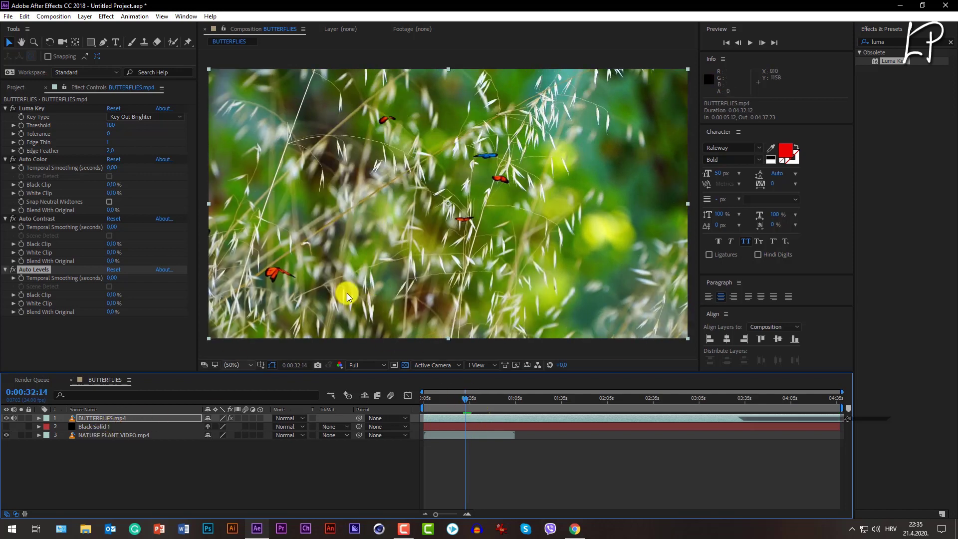
Apply the Camera Lens Blur effect to the NATURE PLANT VIDEO.mp4 layer
click(92, 436)
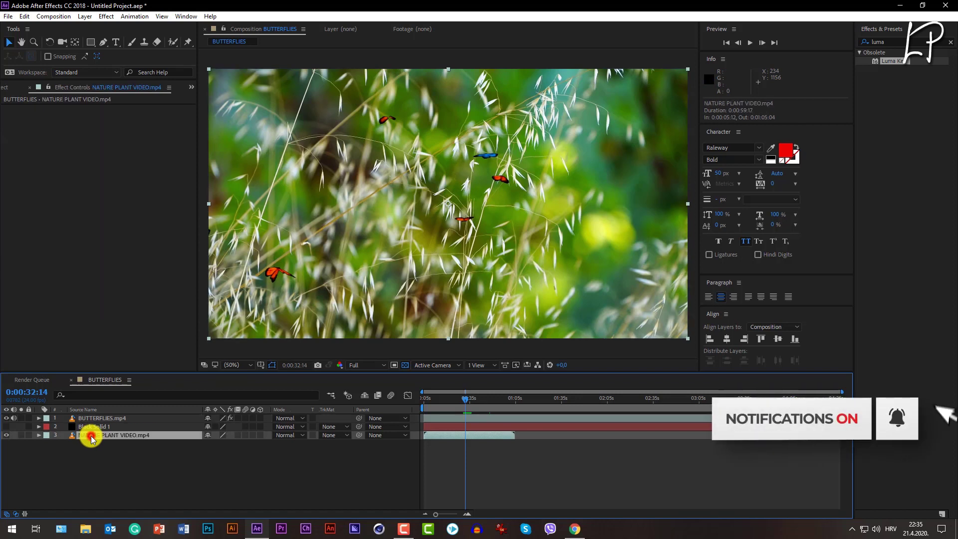
click(892, 40)
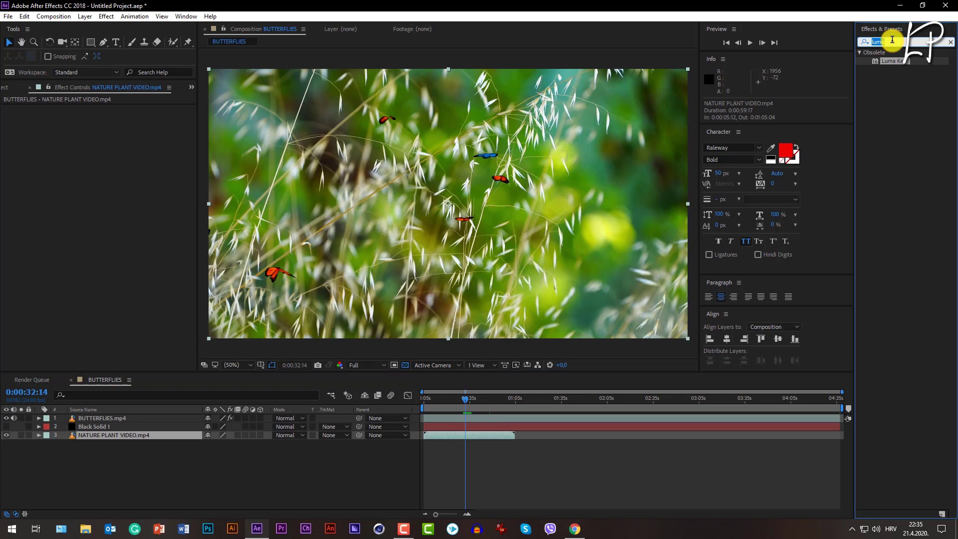
text(len)
text(s)
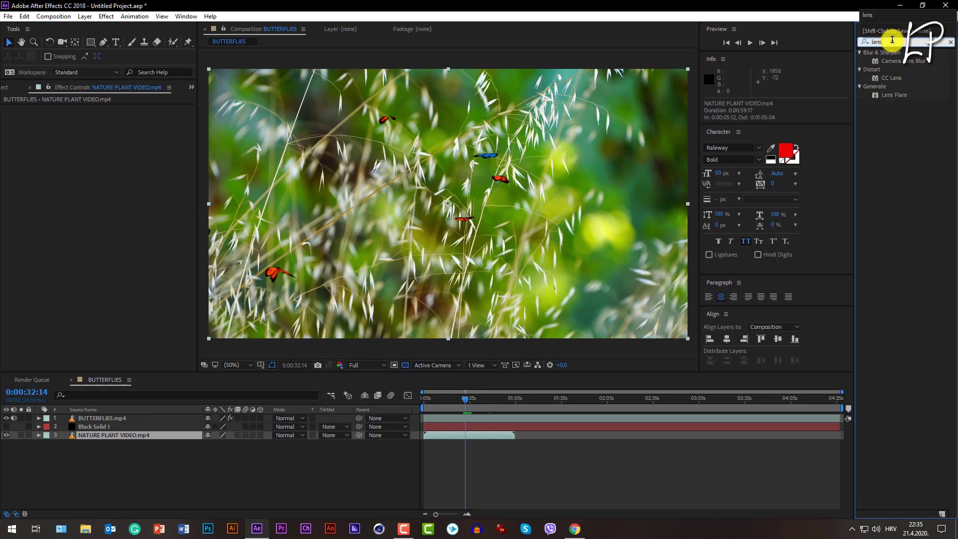
drag(910, 65, 127, 441)
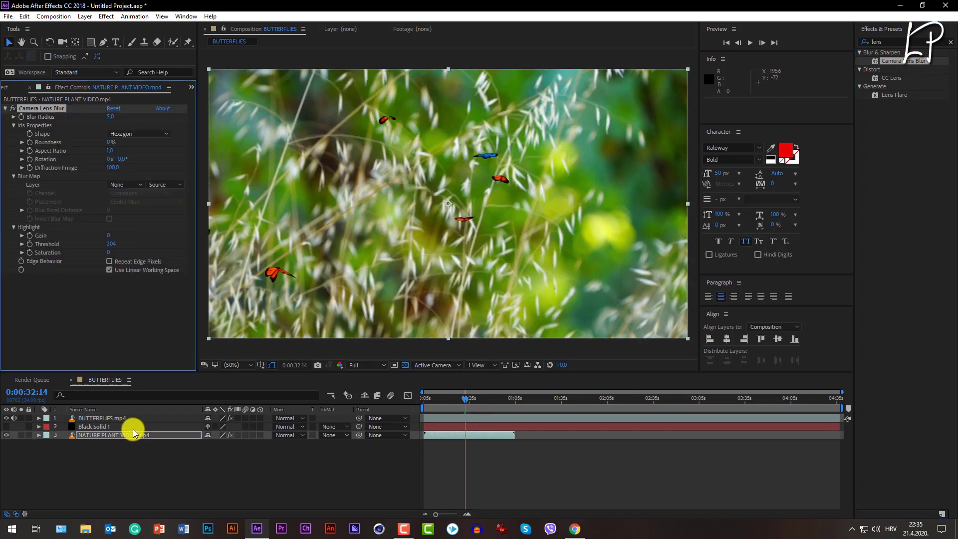
Set the Camera Lens Blur's Blur Radius to 2 and check the composite on a slightly later frame
click(111, 117)
text(2)
key(Return)
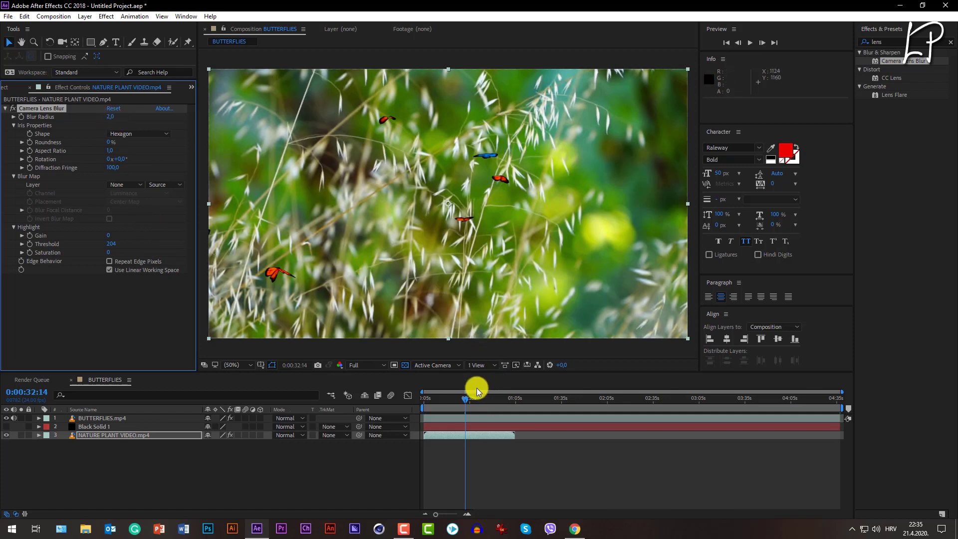
mouse_move(478, 390)
mouse_down()
mouse_move(481, 403)
mouse_move(470, 404)
mouse_up()
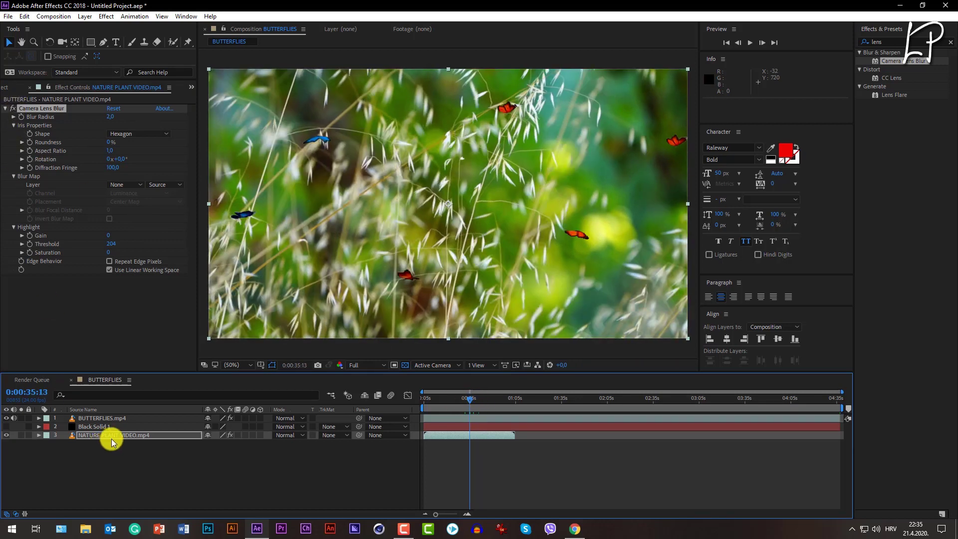
Delete the NATURE PLANT VIDEO.mp4 layer from the composition and return to the start of the timeline
key(Delete)
click(92, 434)
key(Delete)
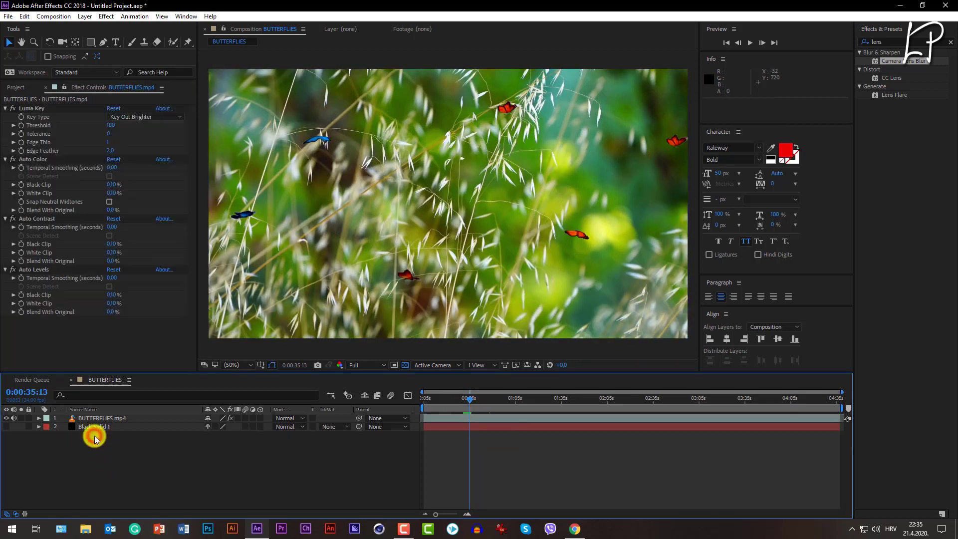
drag(469, 403, 391, 426)
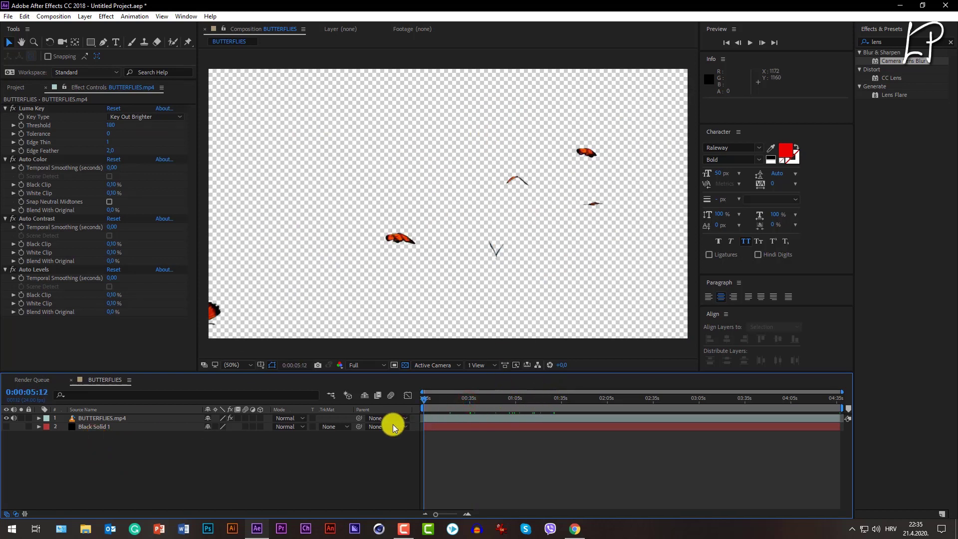
click(200, 474)
click(463, 393)
drag(463, 393, 410, 408)
click(19, 87)
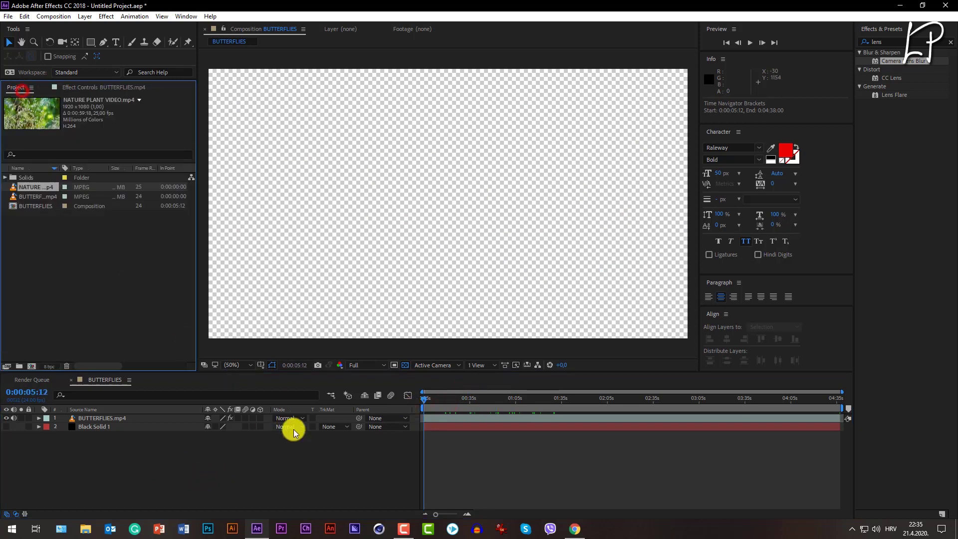
Create a new composition-sized solid layer in a saturated green
right_click(94, 460)
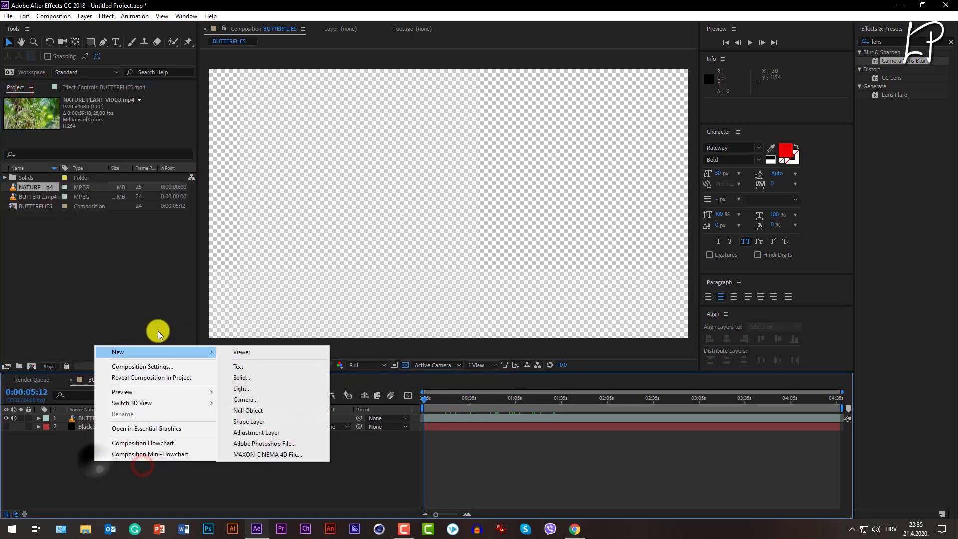
mouse_move(168, 351)
click(283, 377)
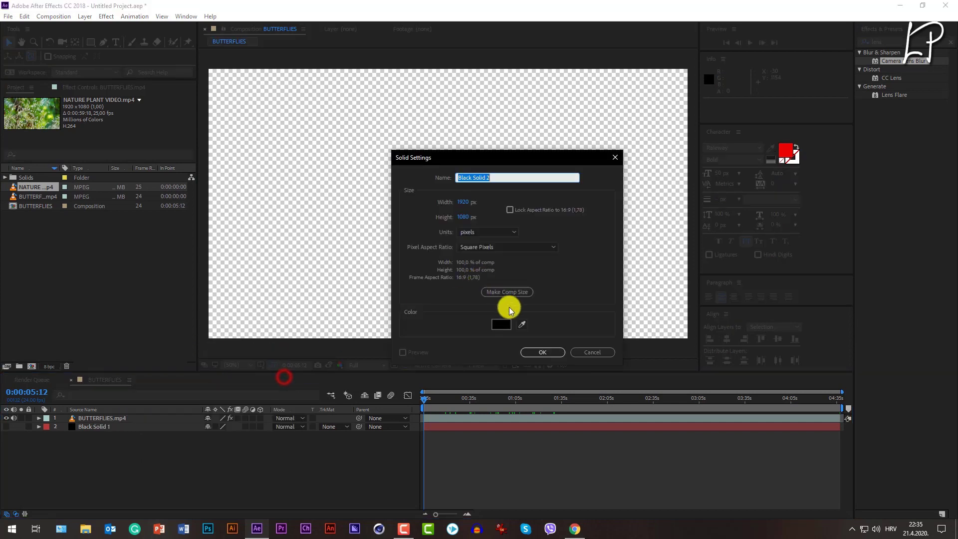
click(503, 325)
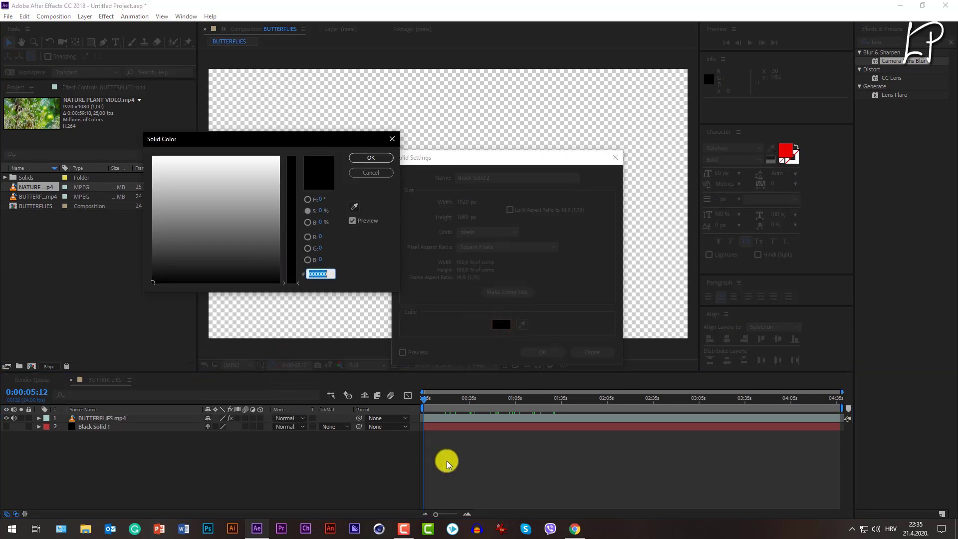
click(263, 230)
click(249, 179)
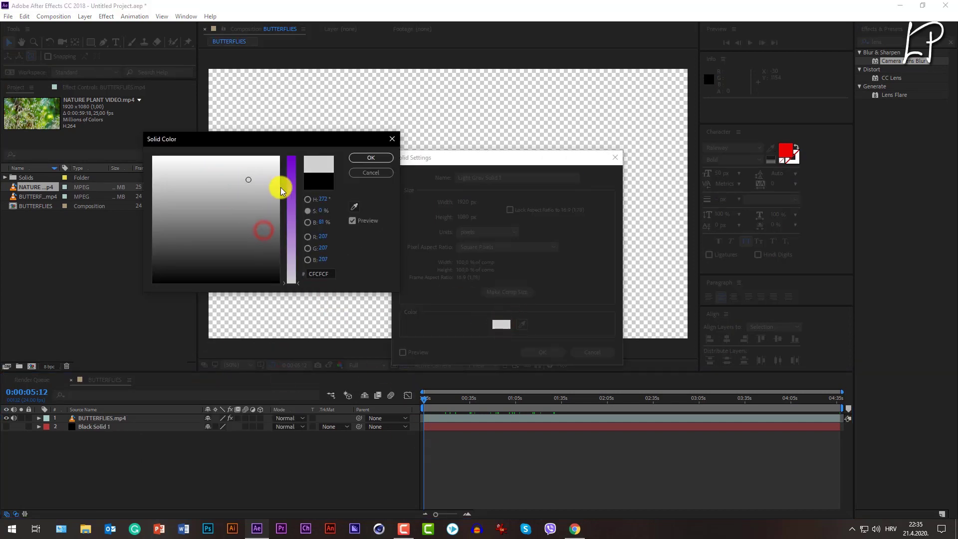
drag(291, 191, 278, 217)
drag(222, 206, 203, 192)
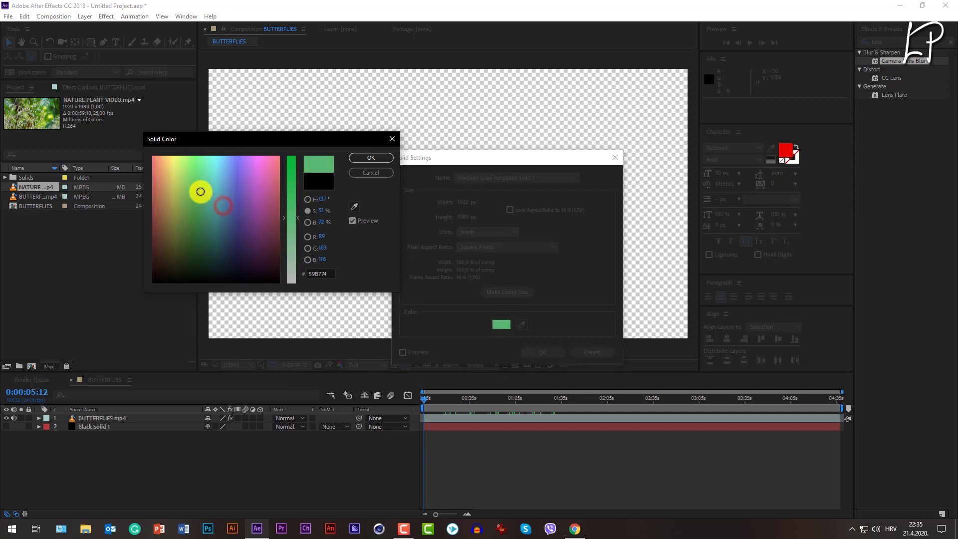
drag(293, 180, 293, 142)
click(366, 158)
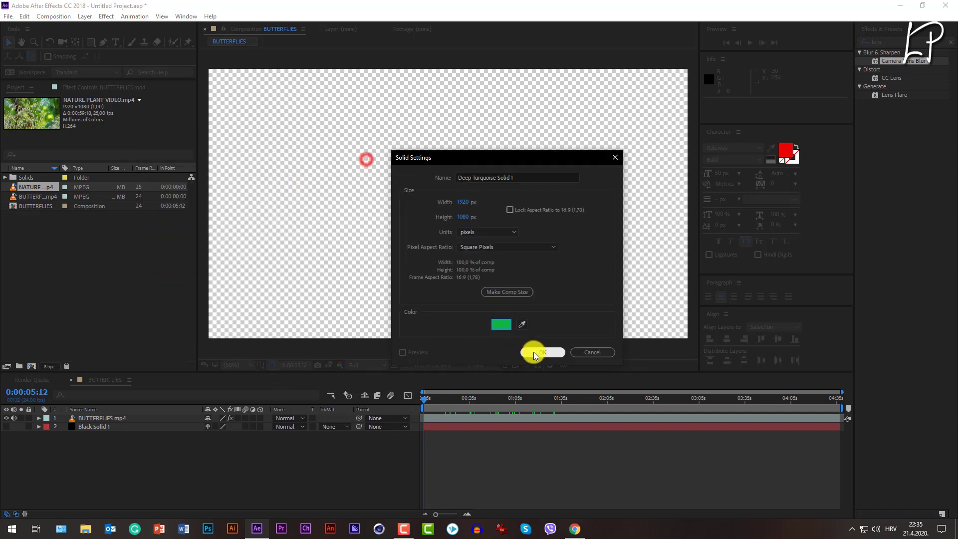
click(534, 352)
Place the green solid directly beneath the BUTTERFLIES.mp4 layer and scrub through the clip to check the butterflies against it
drag(100, 419, 100, 431)
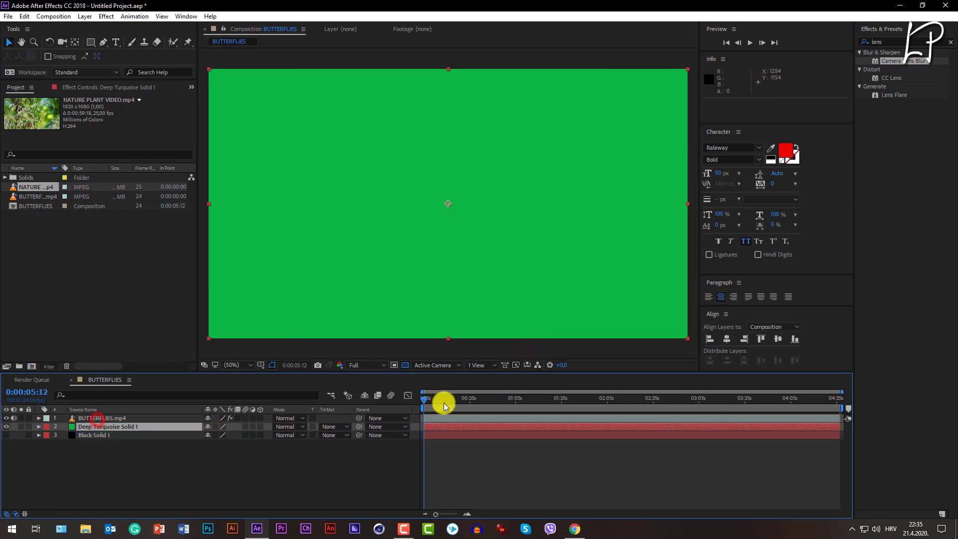
drag(444, 402, 549, 403)
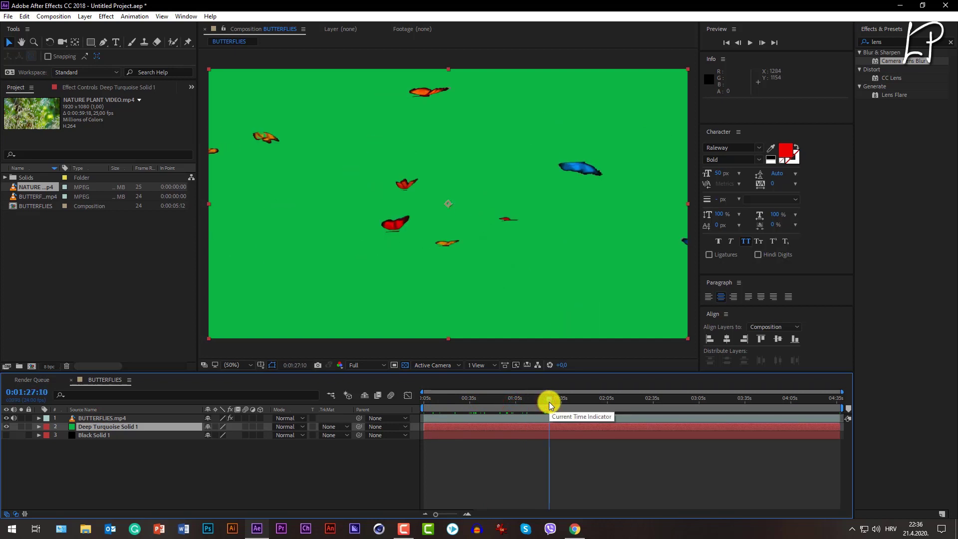
drag(549, 402, 585, 403)
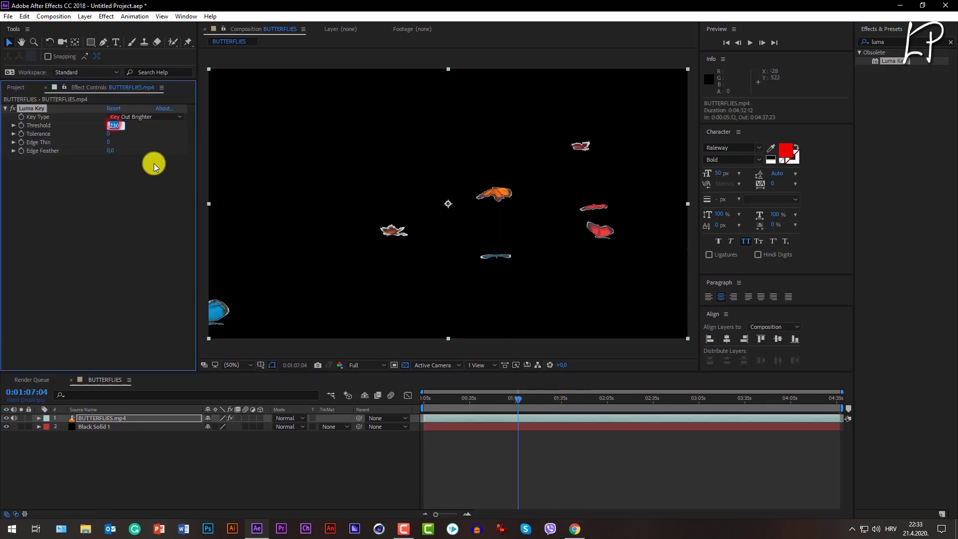
Set the Luma Key's Threshold to 180 and check the keyed butterflies on other frames
text(180)
key(Return)
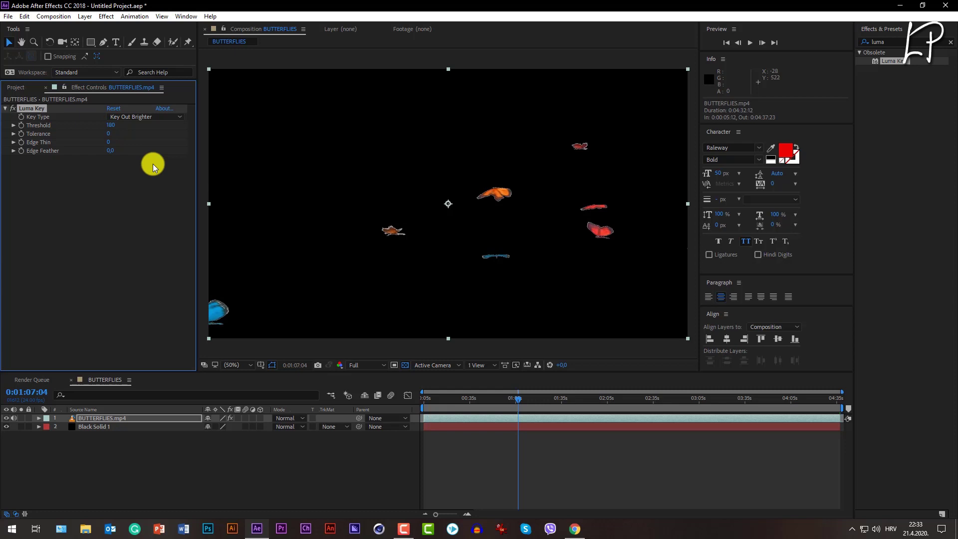
click(504, 402)
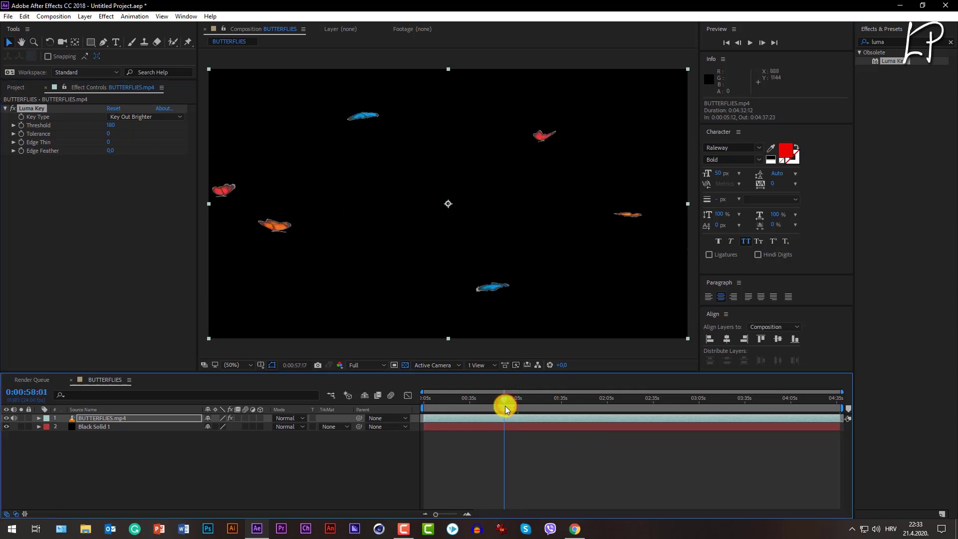
drag(505, 406, 508, 406)
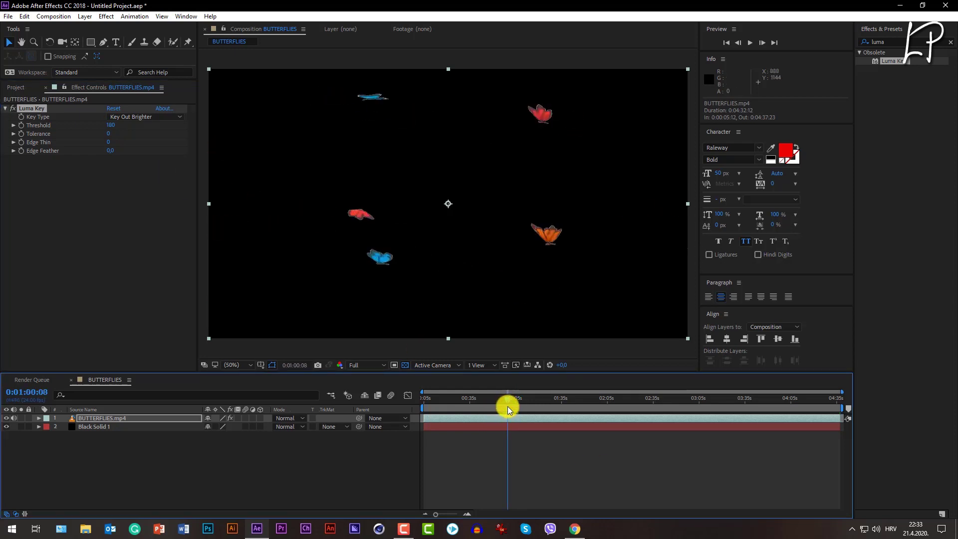